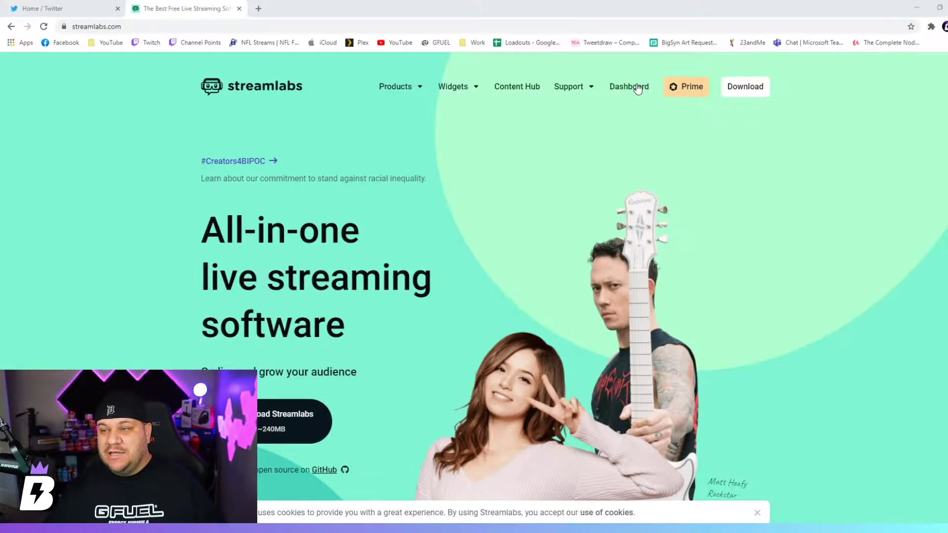
Step: Open the Alert Box widget settings from the Dashboard's Stream Essentials sidebar
{"action": "left_click", "coordinate": [637, 89]}
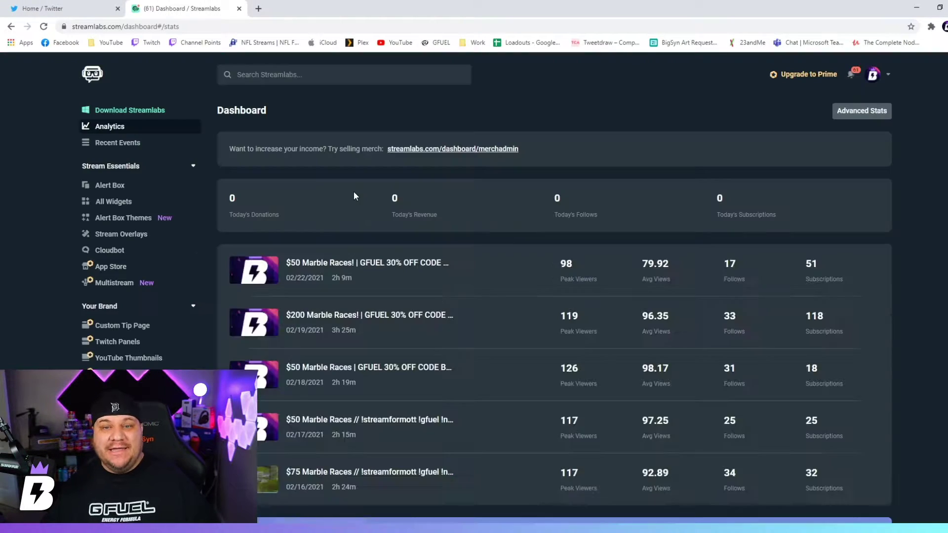
{"action": "left_click", "coordinate": [112, 194]}
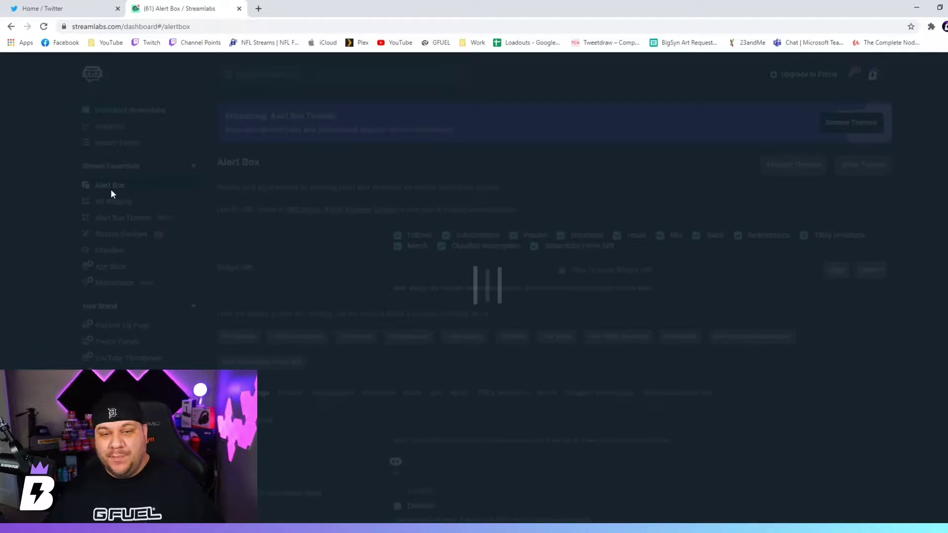
{"action": "scroll", "coordinate": [285, 230], "scroll_direction": "down", "scroll_amount": 4}
{"action": "scroll", "coordinate": [286, 235], "scroll_direction": "down", "scroll_amount": 3}
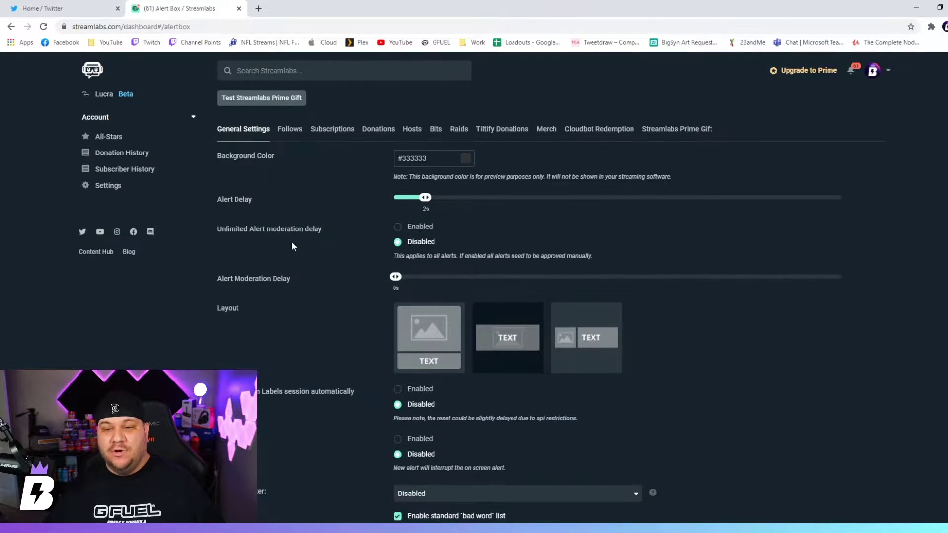
{"action": "scroll", "coordinate": [296, 242], "scroll_direction": "up", "scroll_amount": 1}
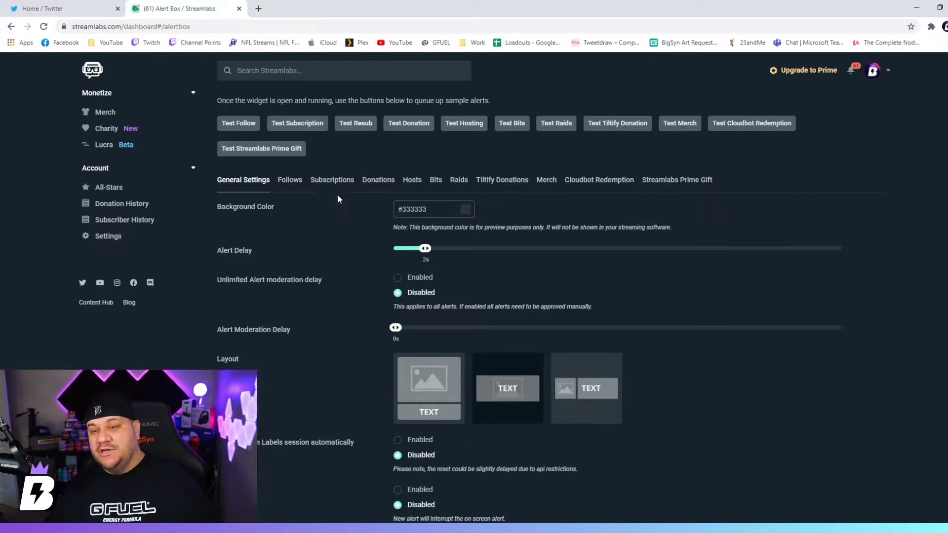
Step: Show the Subscriptions Alert Variations list with the Gift Subs and Tier 2/3 variations
{"action": "left_click", "coordinate": [345, 182]}
{"action": "scroll", "coordinate": [321, 196], "scroll_direction": "up", "scroll_amount": 5}
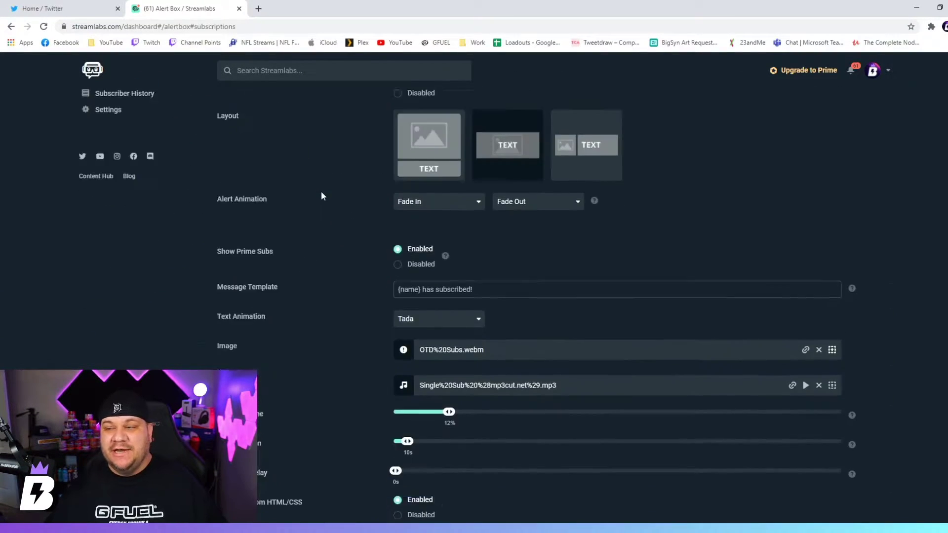
{"action": "scroll", "coordinate": [321, 196], "scroll_direction": "down", "scroll_amount": 9}
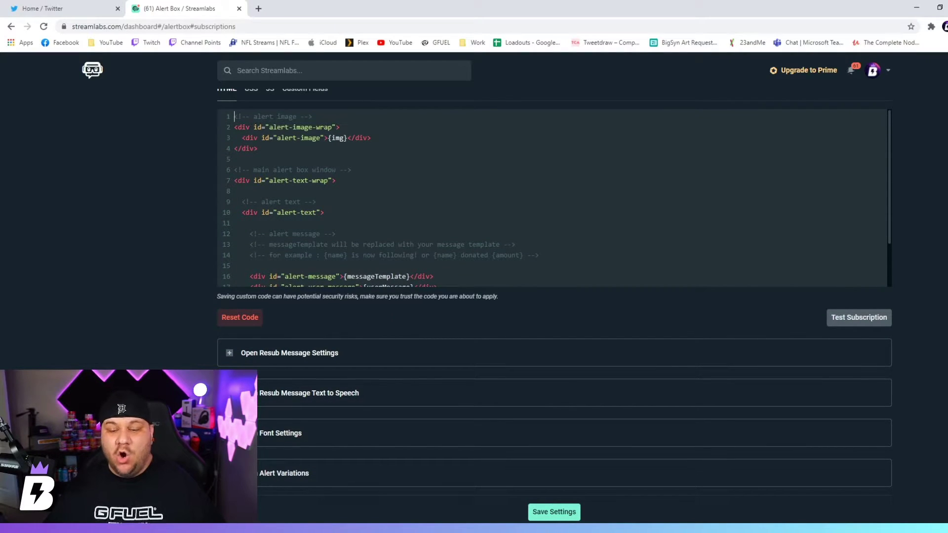
{"action": "left_click", "coordinate": [346, 472]}
{"action": "scroll", "coordinate": [376, 412], "scroll_direction": "down", "scroll_amount": 5}
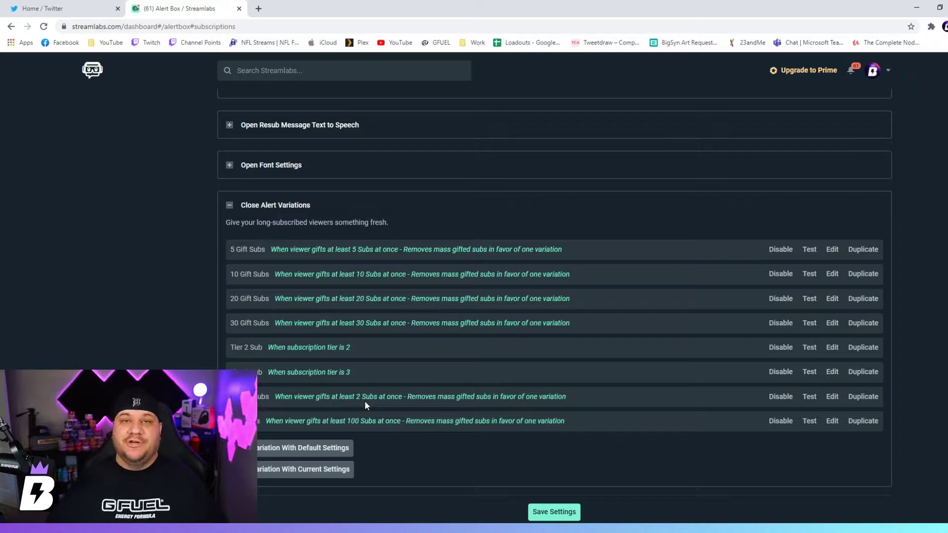
Step: Create a variation from current settings with condition 'Months subscribed is at least <months>'
{"action": "left_click", "coordinate": [339, 472]}
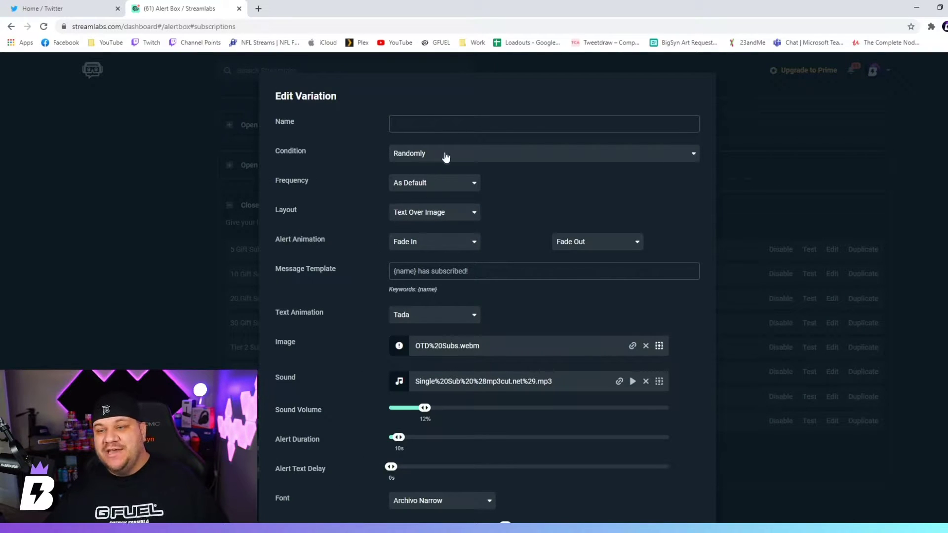
{"action": "left_click", "coordinate": [691, 161]}
{"action": "scroll", "coordinate": [616, 202], "scroll_direction": "down", "scroll_amount": 3}
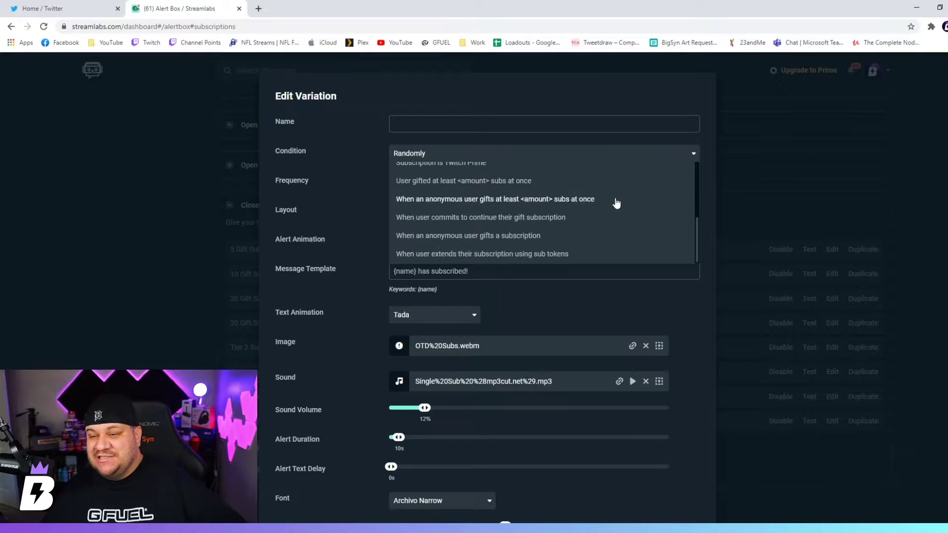
{"action": "scroll", "coordinate": [543, 237], "scroll_direction": "up", "scroll_amount": 5}
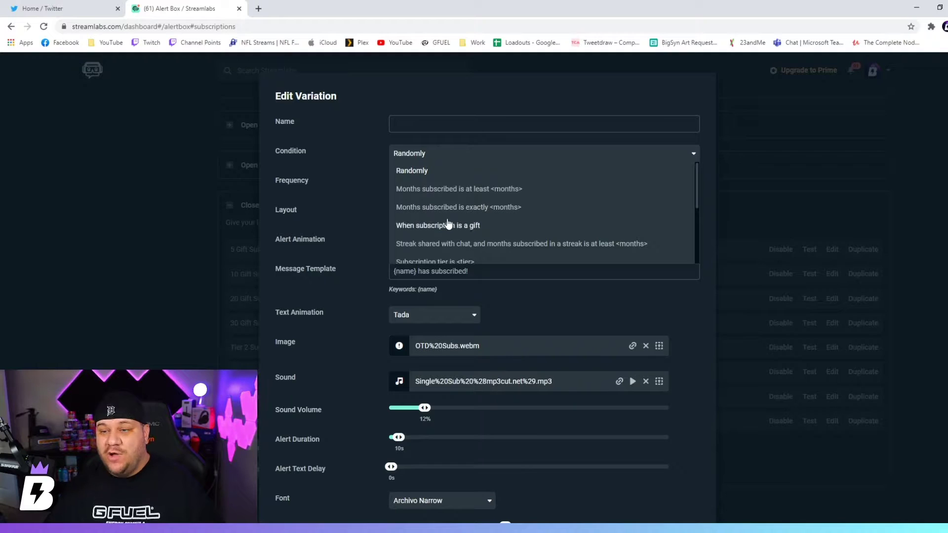
{"action": "left_click", "coordinate": [436, 192]}
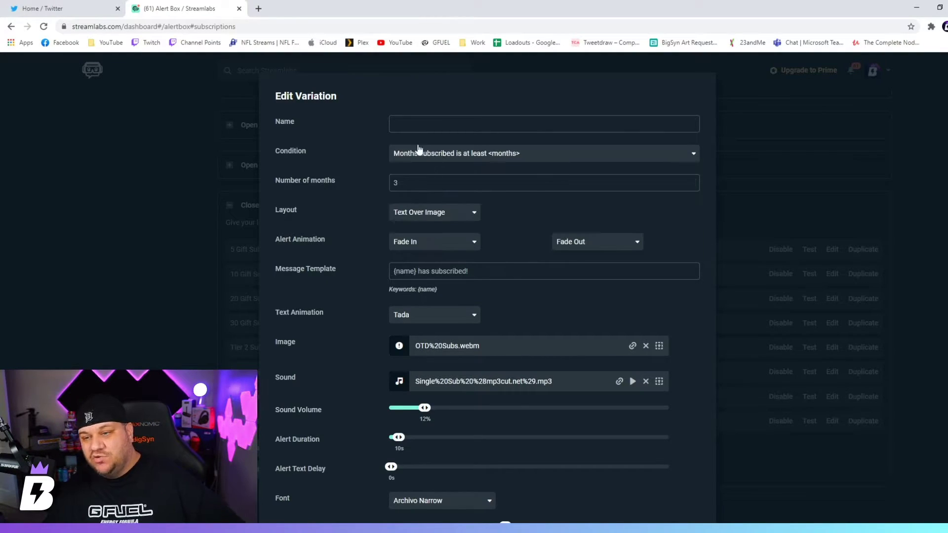
Step: Name the variation '12 Month + Resub' with a 12-month threshold
{"action": "left_click", "coordinate": [413, 121]}
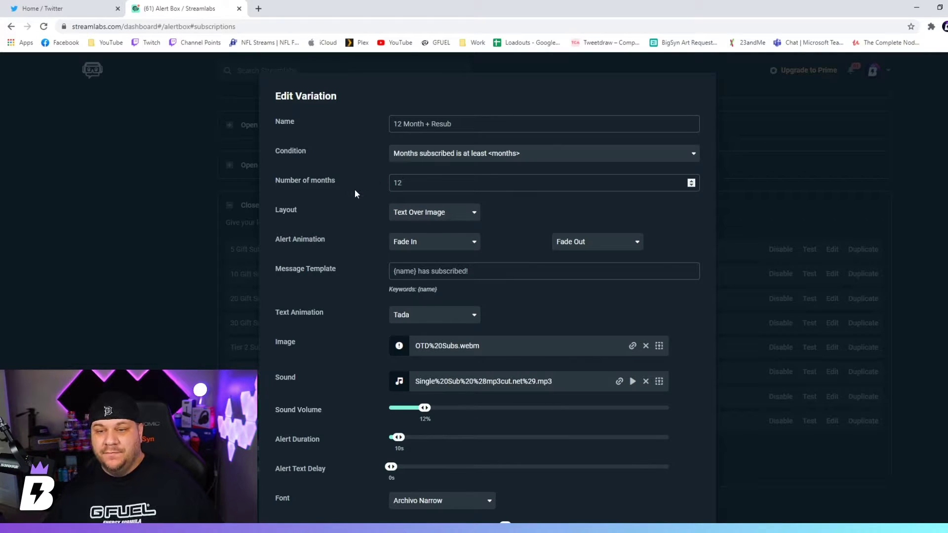
{"action": "scroll", "coordinate": [353, 192], "scroll_direction": "down", "scroll_amount": 3}
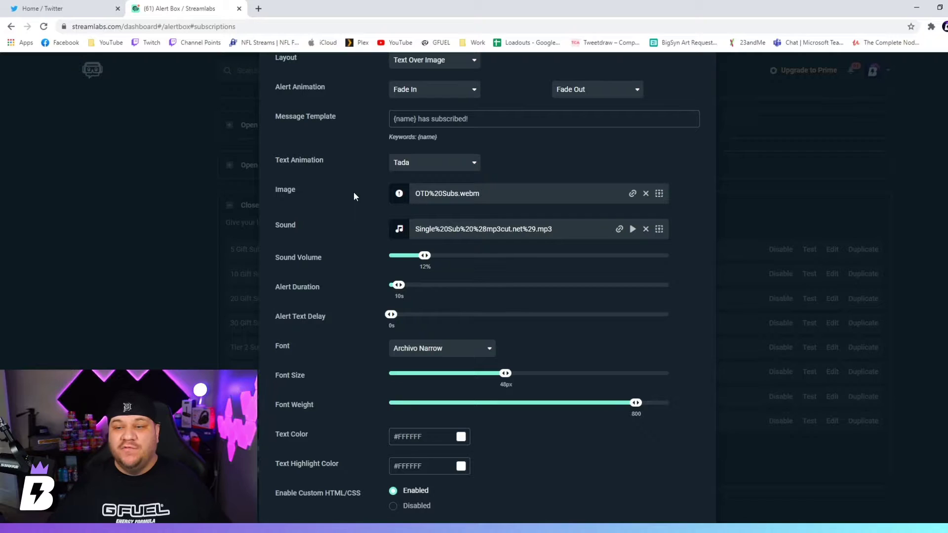
{"action": "scroll", "coordinate": [324, 200], "scroll_direction": "down", "scroll_amount": 3}
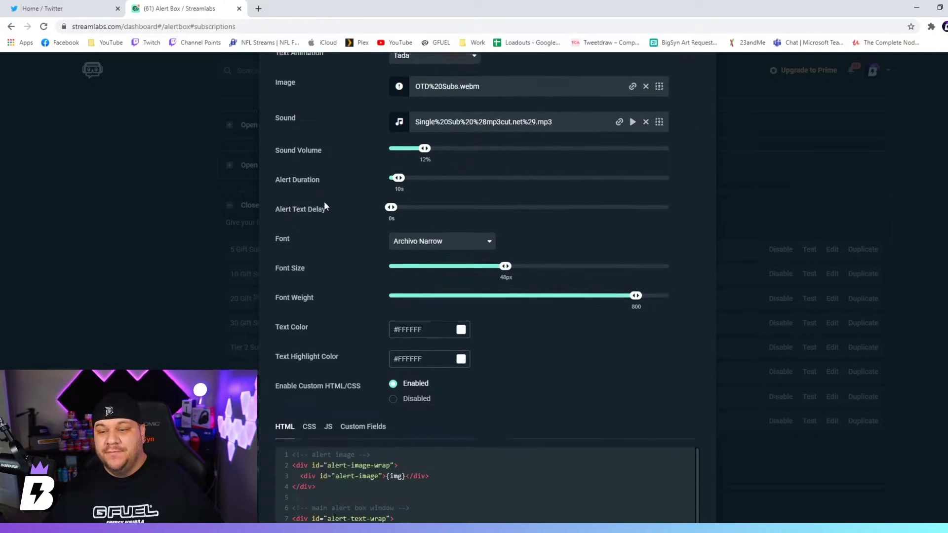
{"action": "scroll", "coordinate": [323, 200], "scroll_direction": "up", "scroll_amount": 1}
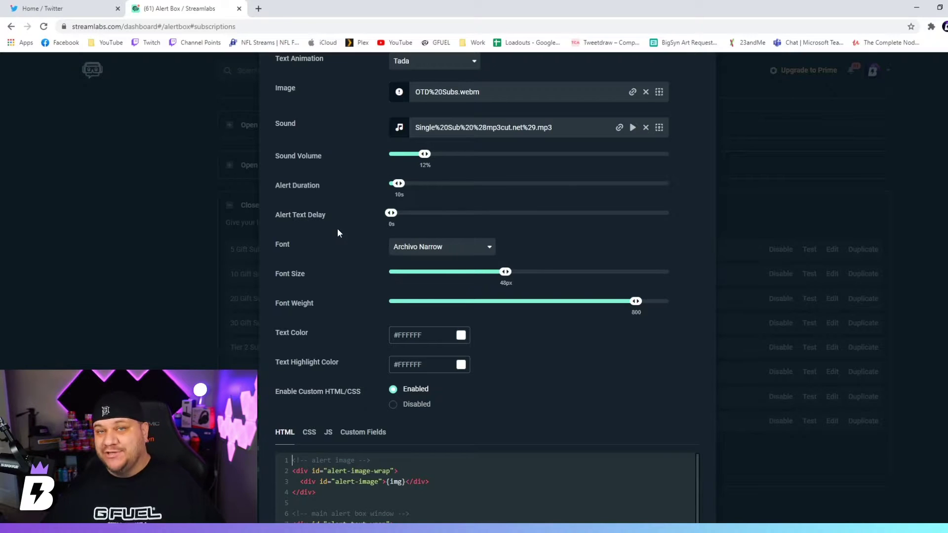
{"action": "scroll", "coordinate": [338, 229], "scroll_direction": "down", "scroll_amount": 4}
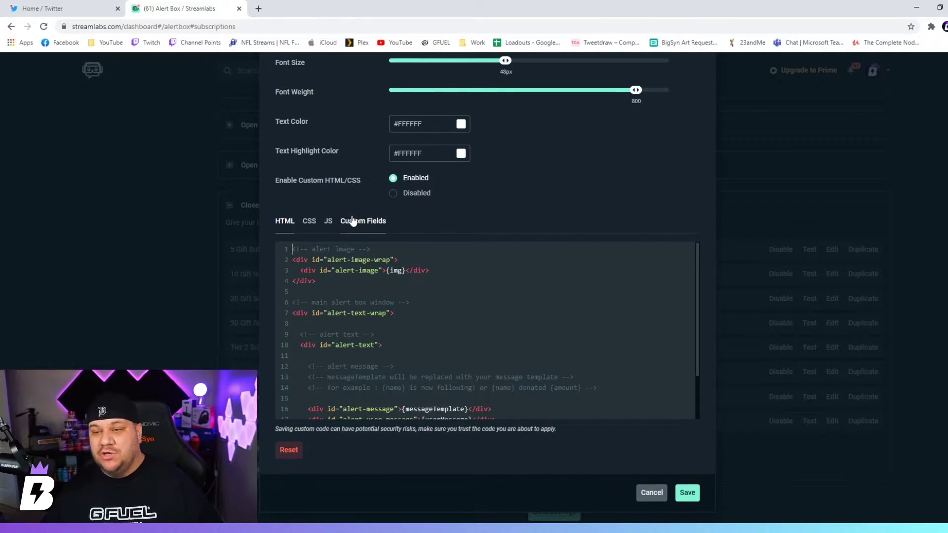
Step: Save the 12 Month + Resub variation, then test-fire it and the 5 Gift Subs alert
{"action": "left_click", "coordinate": [688, 494]}
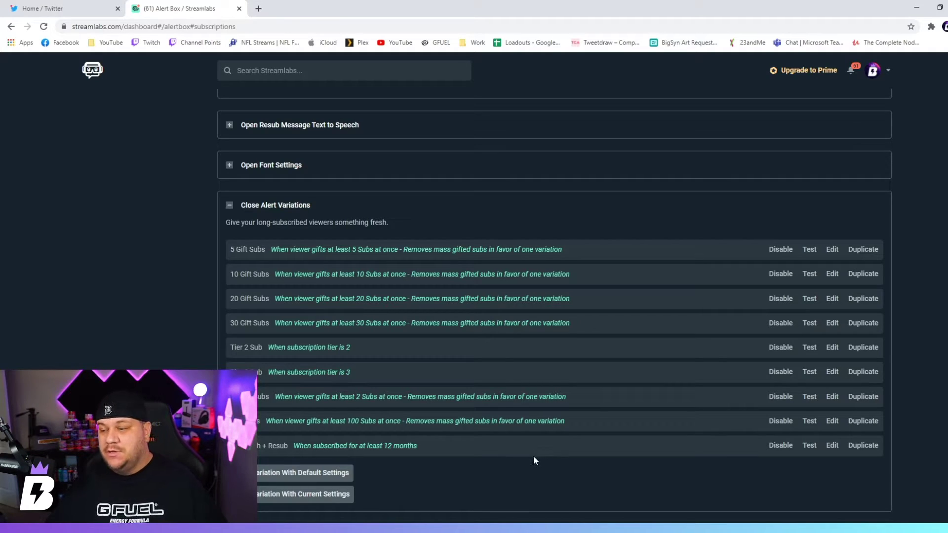
{"action": "left_click", "coordinate": [810, 446]}
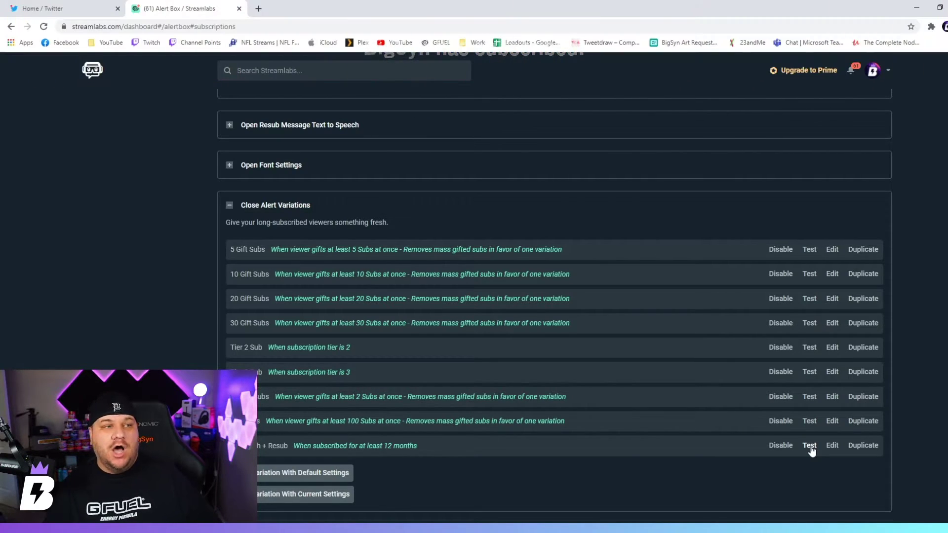
{"action": "left_click", "coordinate": [806, 251]}
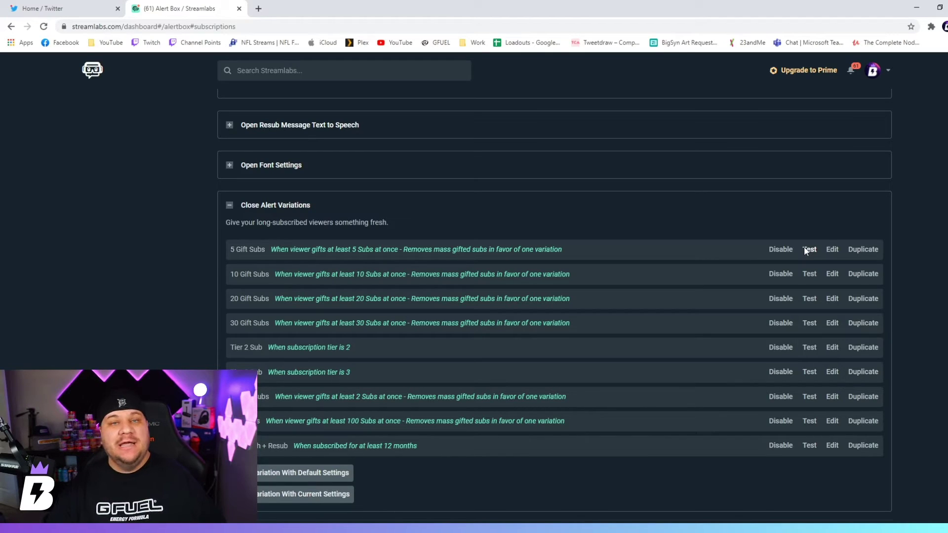
{"action": "scroll", "coordinate": [863, 176], "scroll_direction": "up", "scroll_amount": 20}
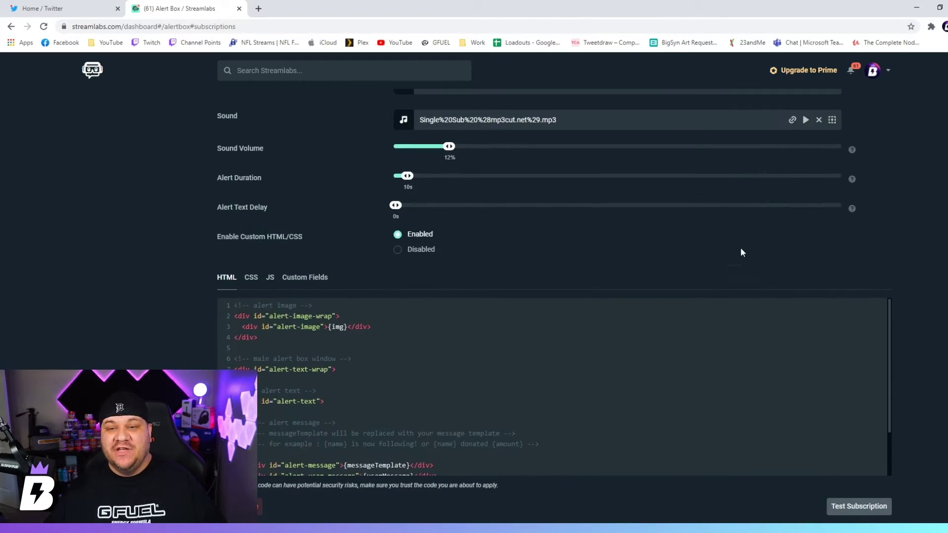